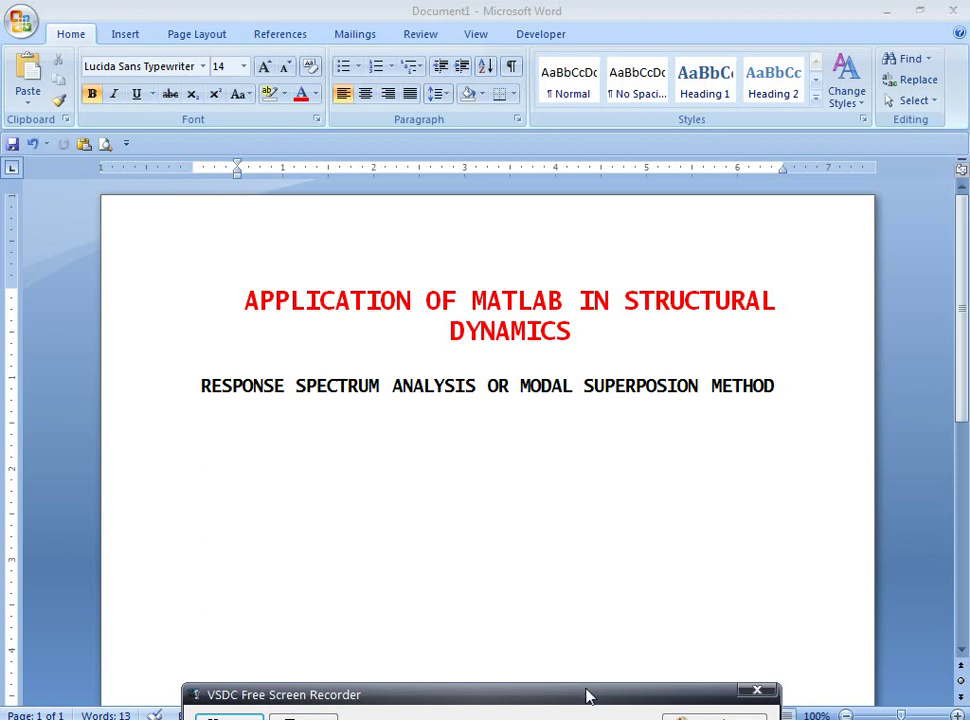
- Minimize Word, scroll through BASE_ISOLATION_RSM.m, and run the script
drag(587, 697, 588, 711)
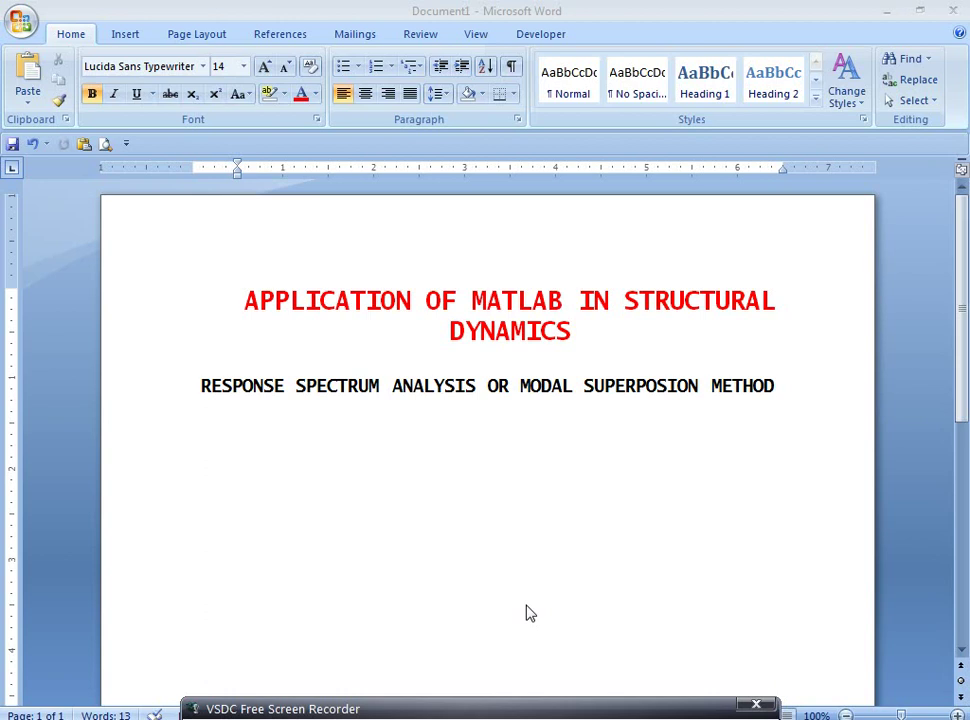
click(885, 16)
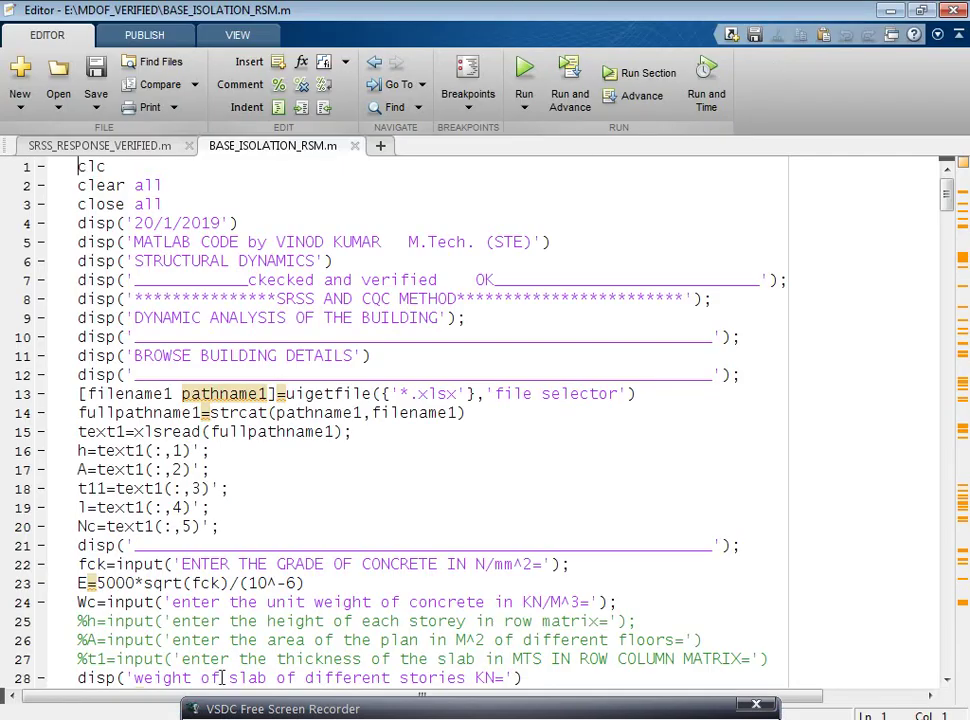
mouse_move(945, 205)
mouse_down()
mouse_move(948, 536)
mouse_move(930, 665)
mouse_move(610, 190)
mouse_up()
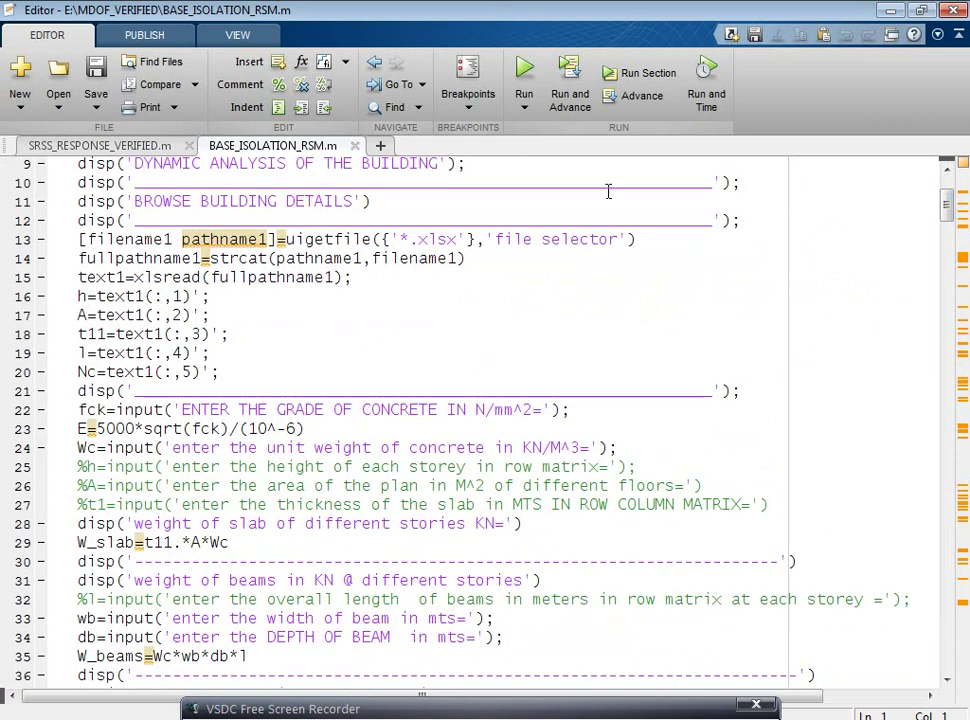
click(522, 68)
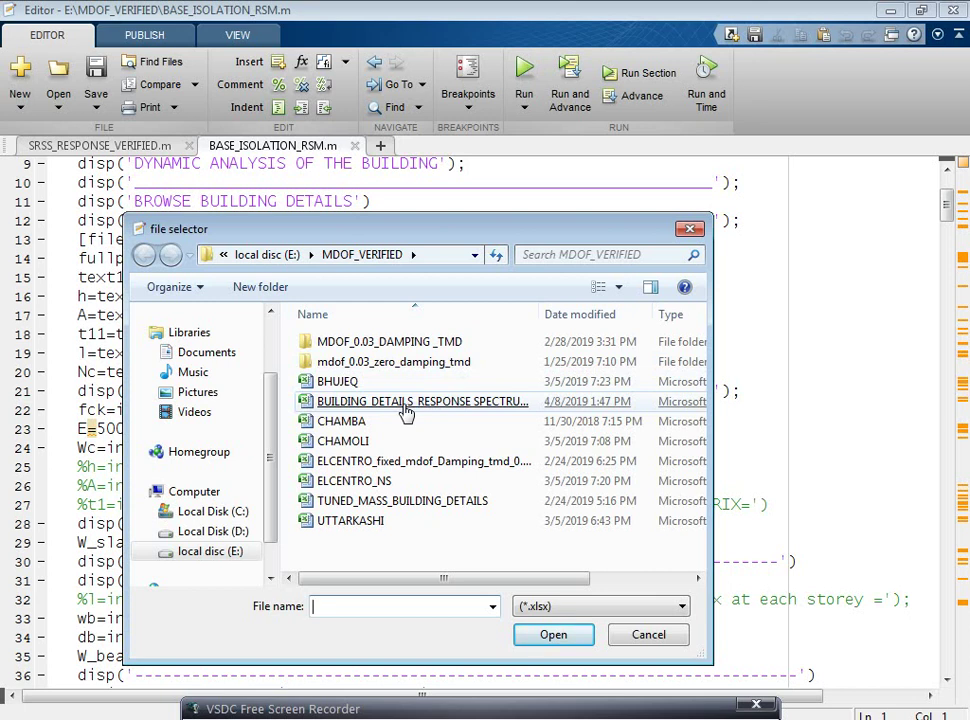
- Load the building details spreadsheet, then enter concrete grade 30 and unit weight 25
double_click(405, 412)
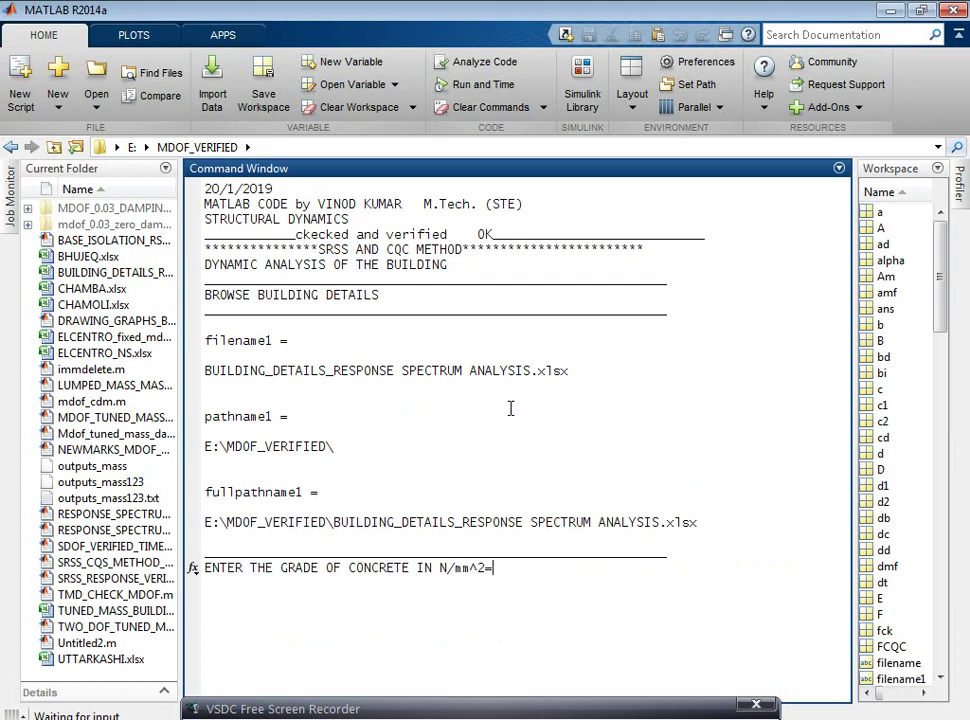
text(30)
key(Return)
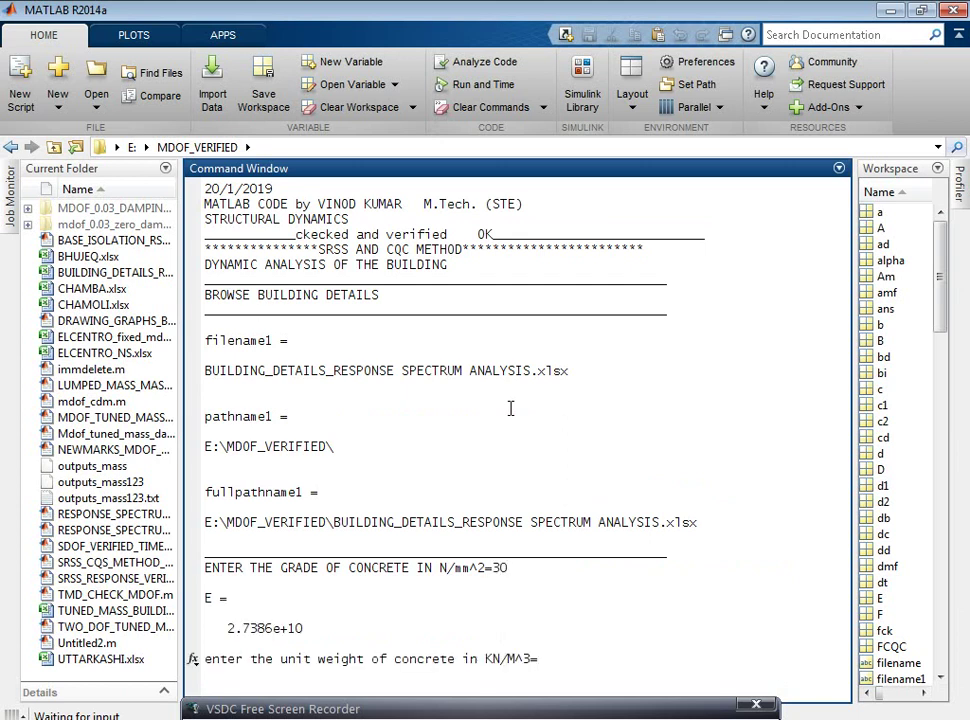
text(25)
key(Return)
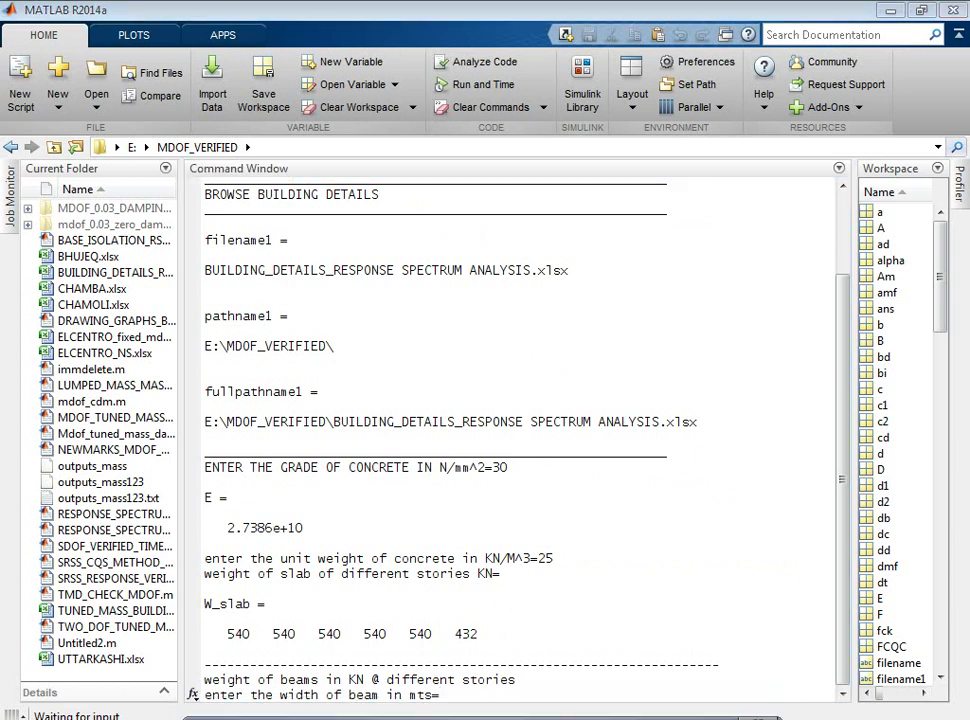
- Enter beam size 0.25 × 0.253 and column size 0.45 × 0.45
click(453, 702)
text(0.25)
key(Return)
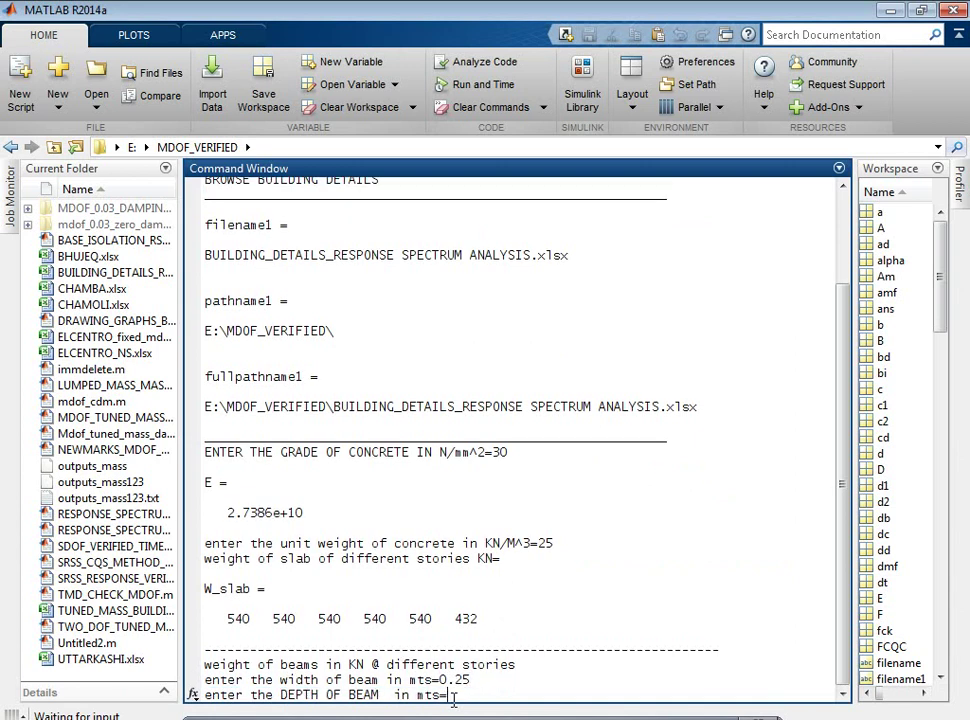
text(0.2)
text(53)
key(Return)
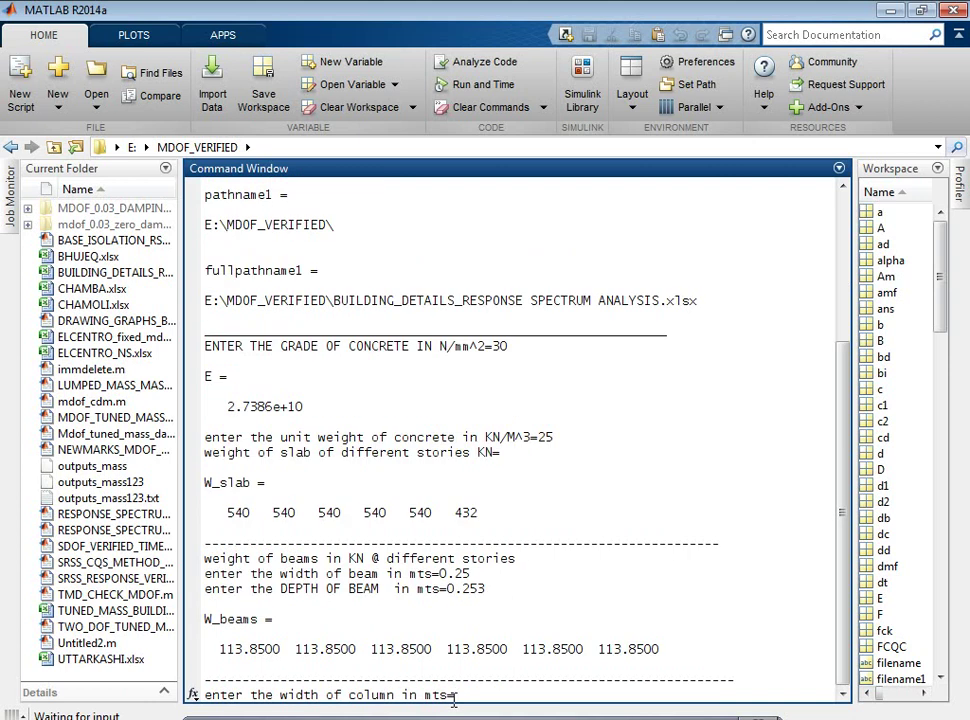
text(0.45)
key(Return)
text(0.)
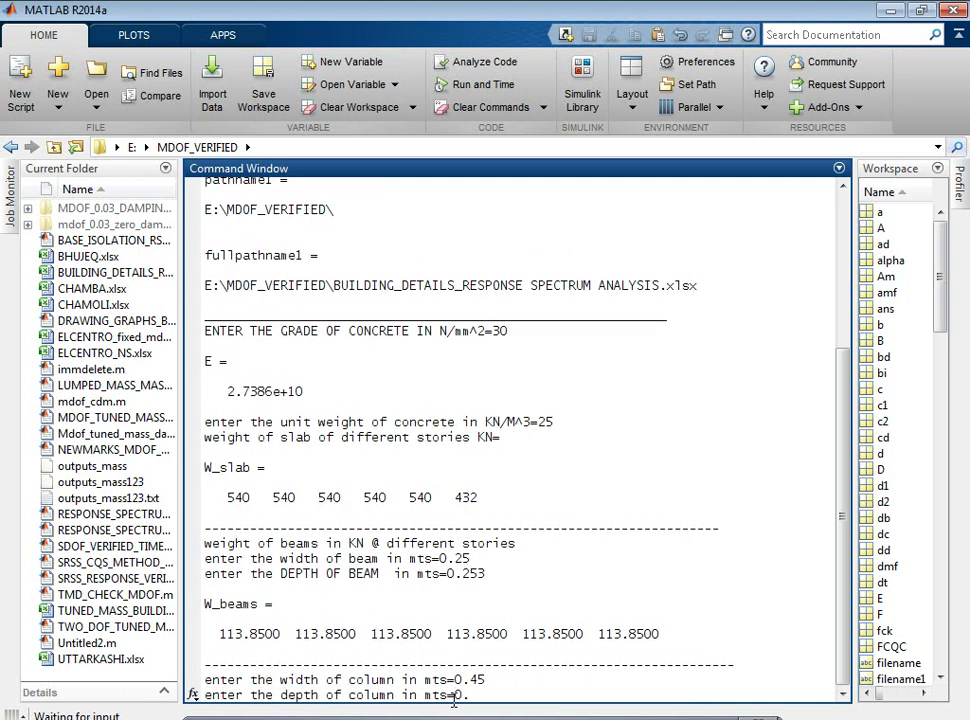
text(45)
key(Return)
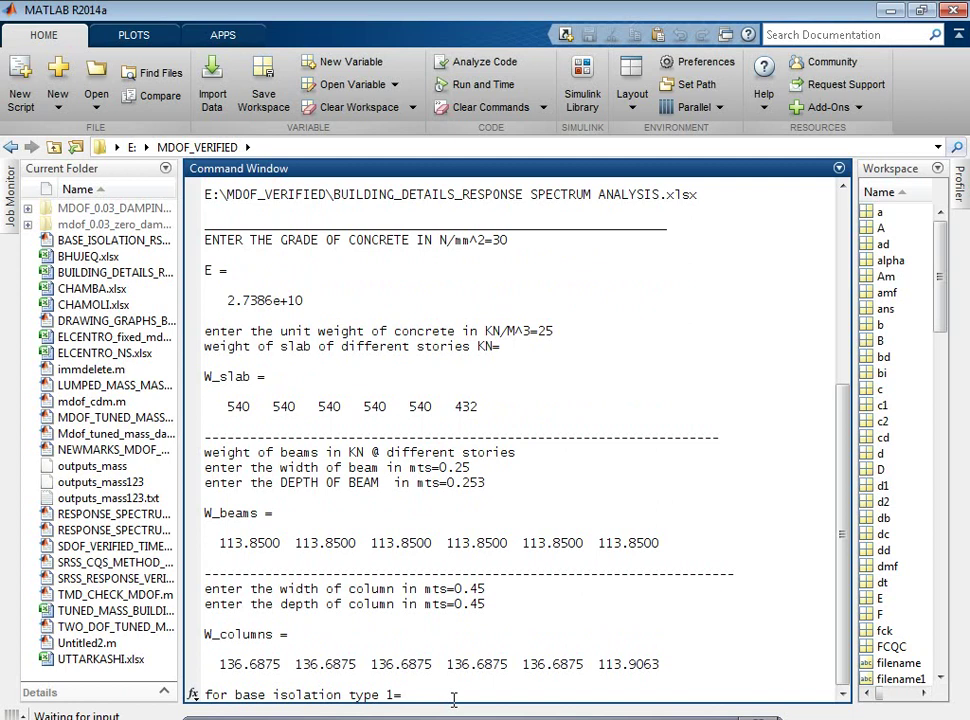
- Choose base isolation type 1 with a 2-second isolation design period
text(1)
key(Return)
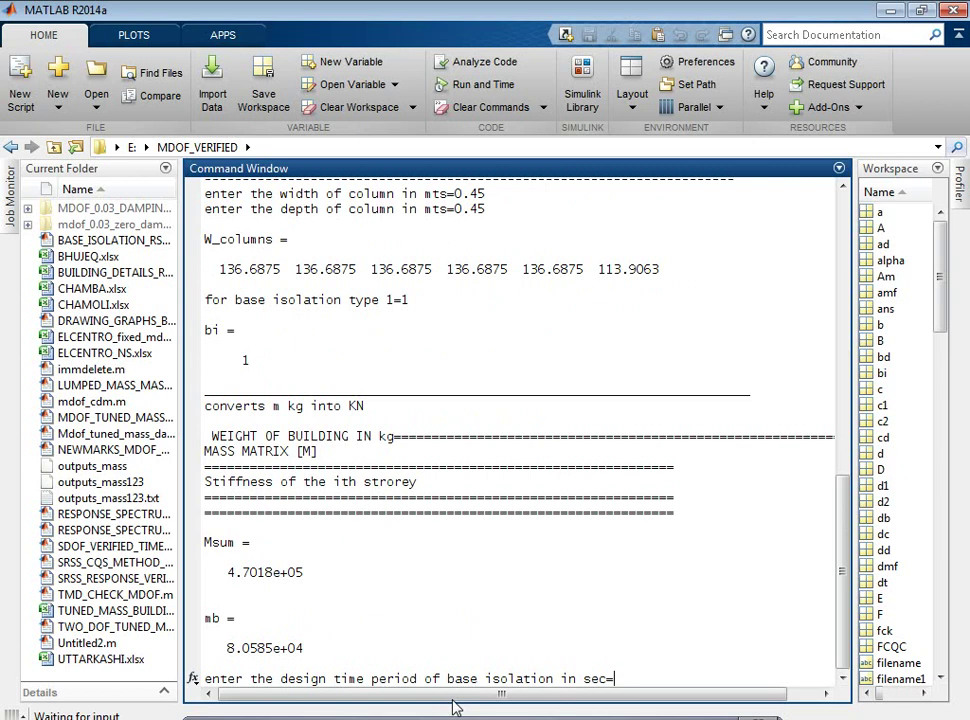
text(2)
key(Return)
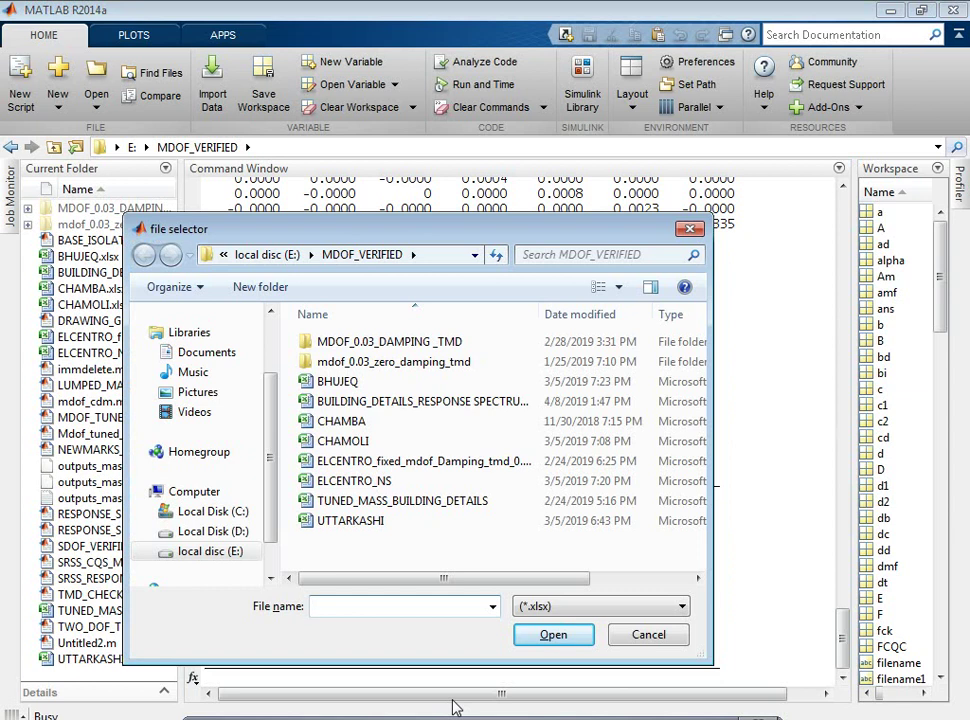
- Use the CHAMOLI ground motion record with a 0.05 damping ratio
double_click(345, 442)
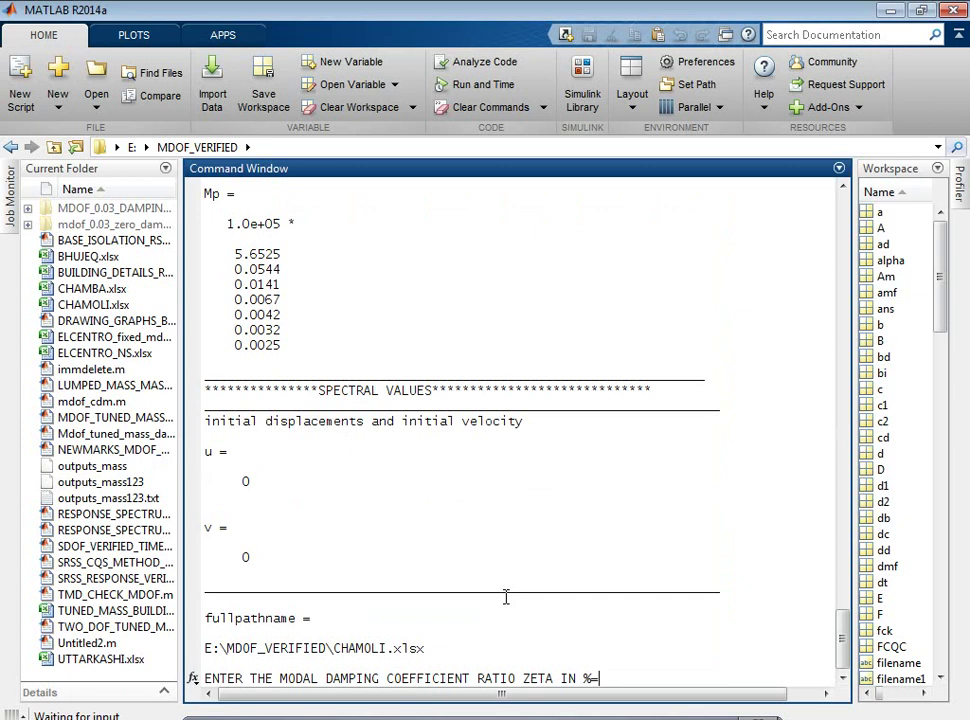
text(0.05)
key(Return)
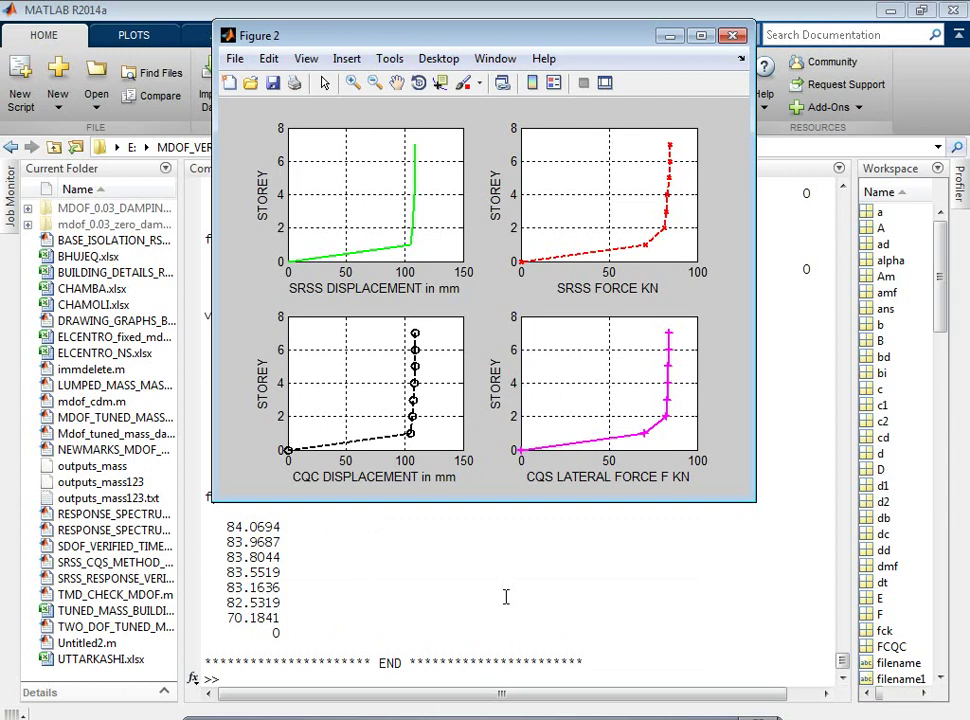
- Maximize Figure 2's storey displacement and force plots, then close it
click(702, 38)
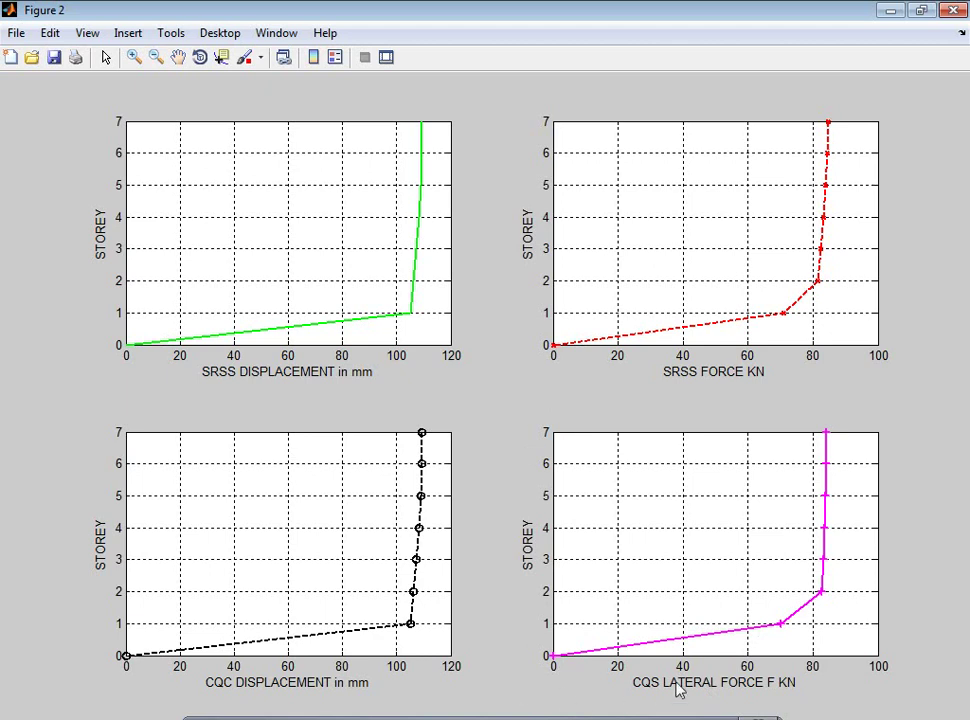
click(953, 10)
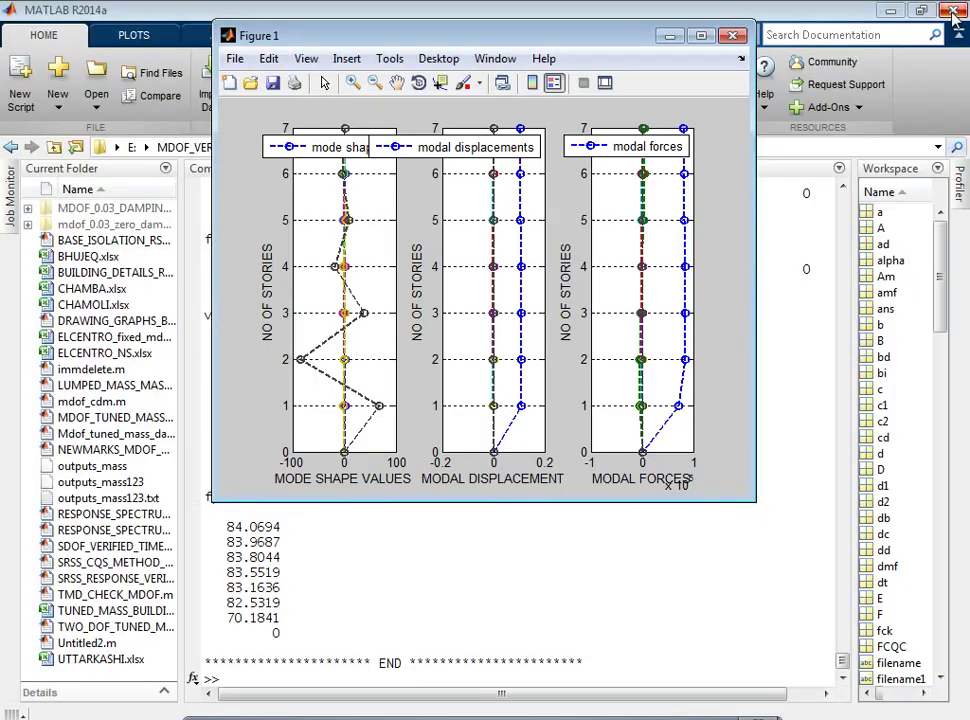
- Maximize Figure 1's mode shape and modal plots, then close it
double_click(530, 30)
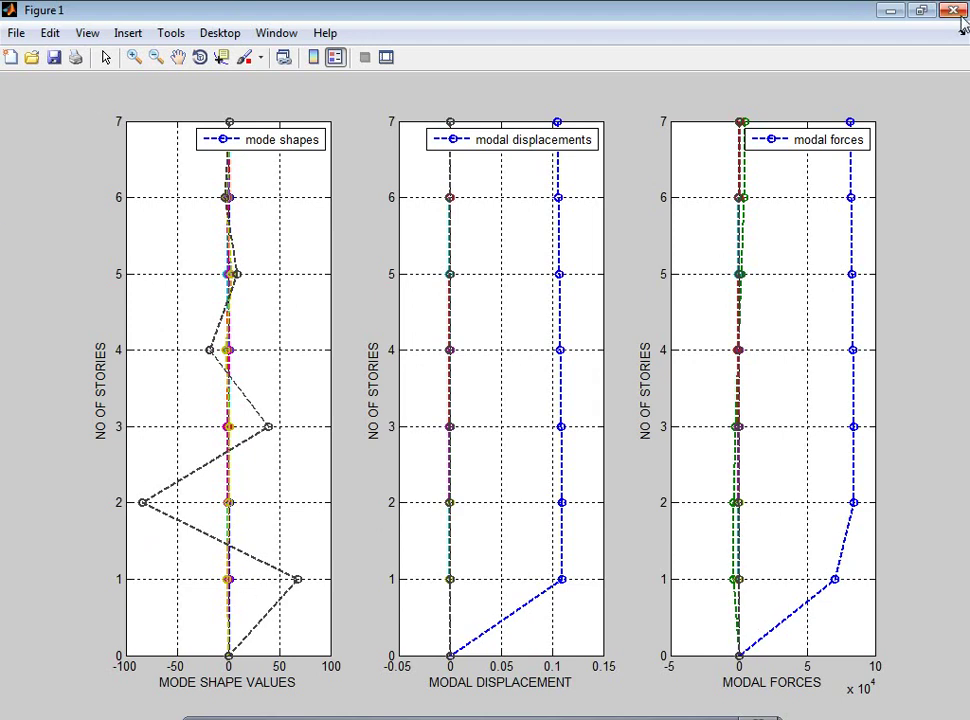
click(950, 10)
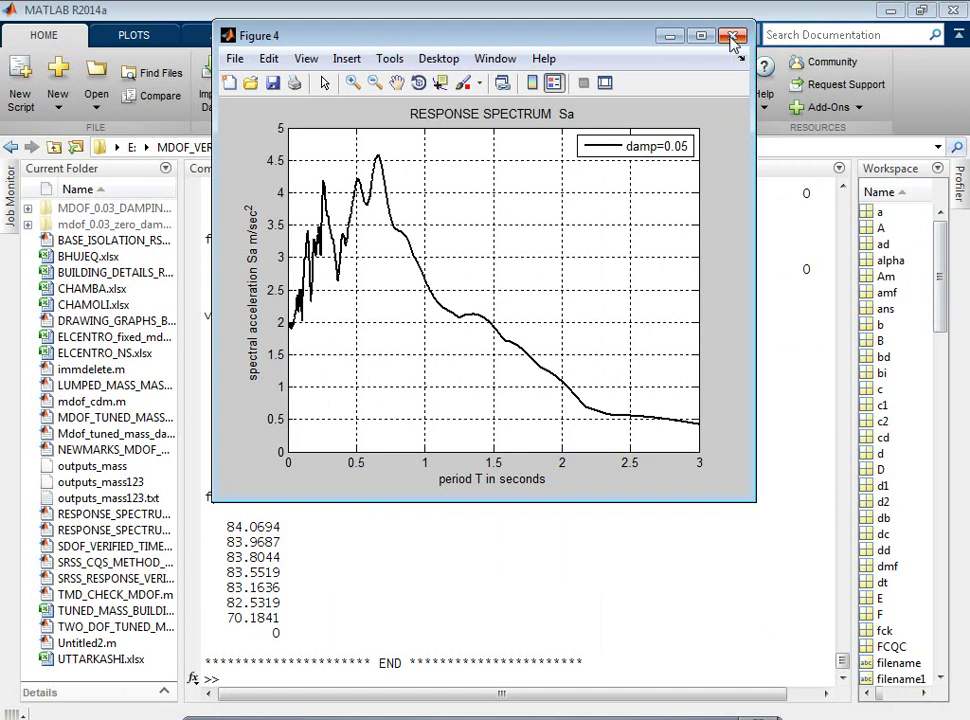
- Close Figure 4 (spectral acceleration), then Figure 3 (spectral velocity)
click(733, 37)
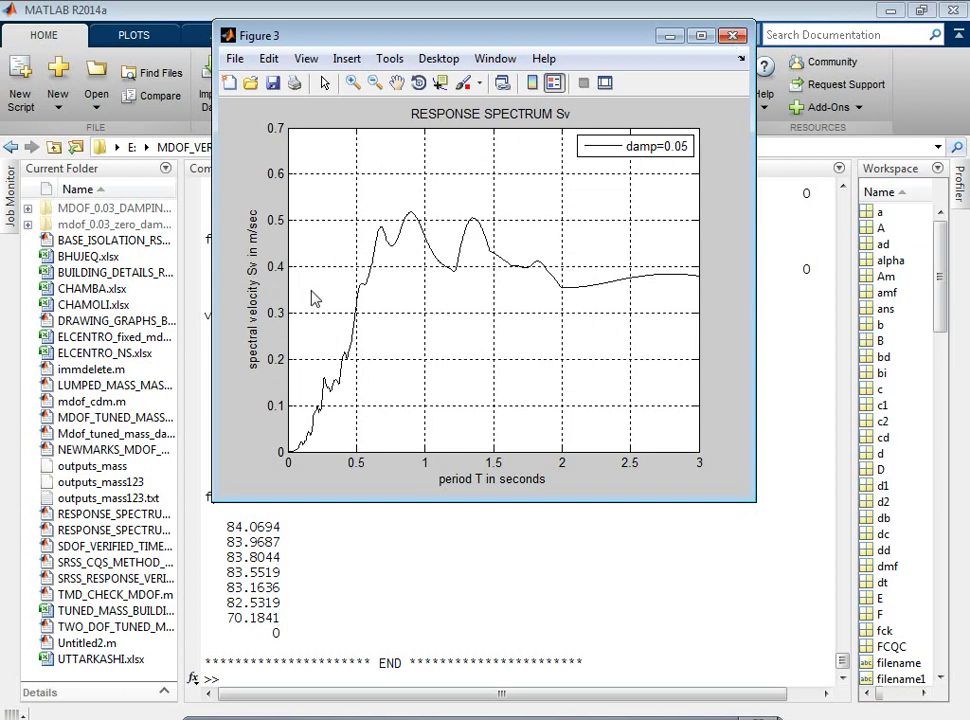
click(735, 38)
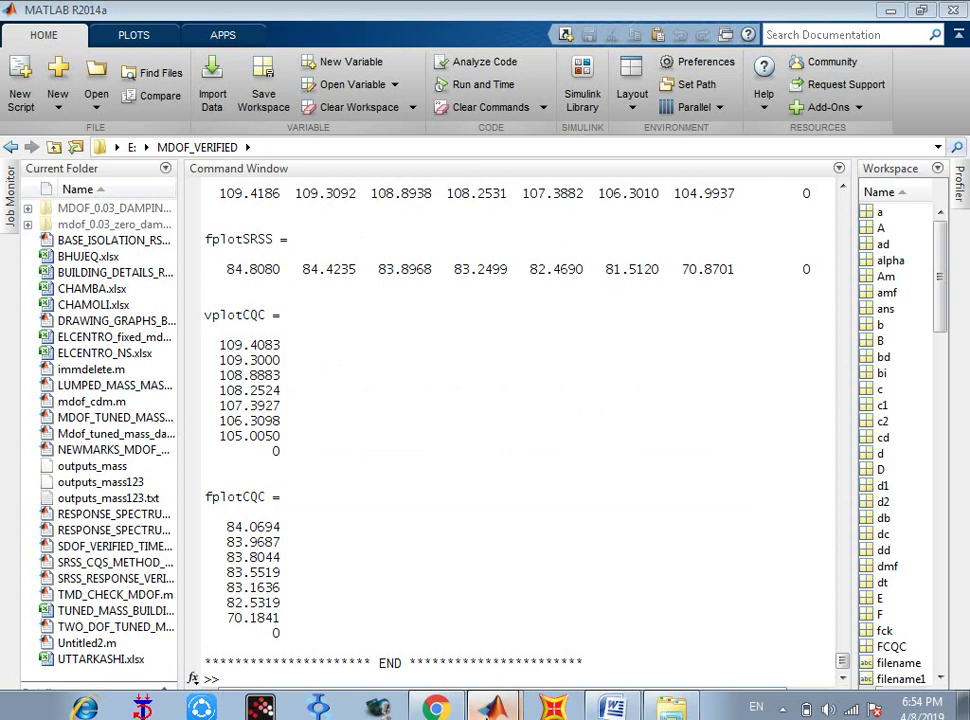
click(493, 708)
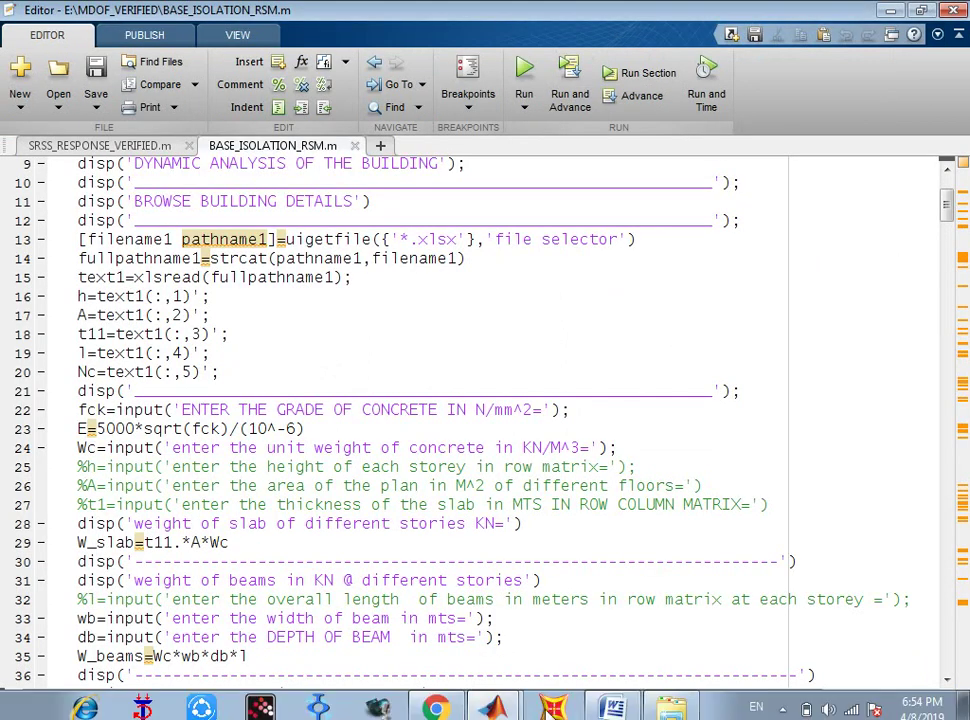
key(alt+Tab)
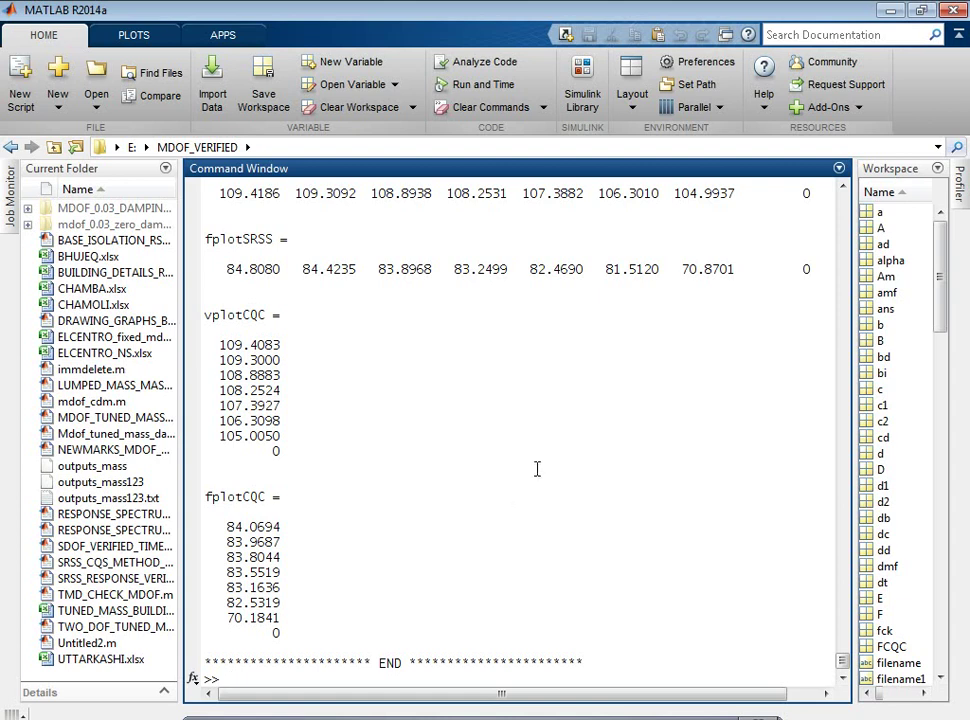
mouse_move(843, 663)
mouse_down()
mouse_move(844, 468)
mouse_move(810, 385)
mouse_move(816, 196)
mouse_move(843, 228)
mouse_move(845, 298)
mouse_up()
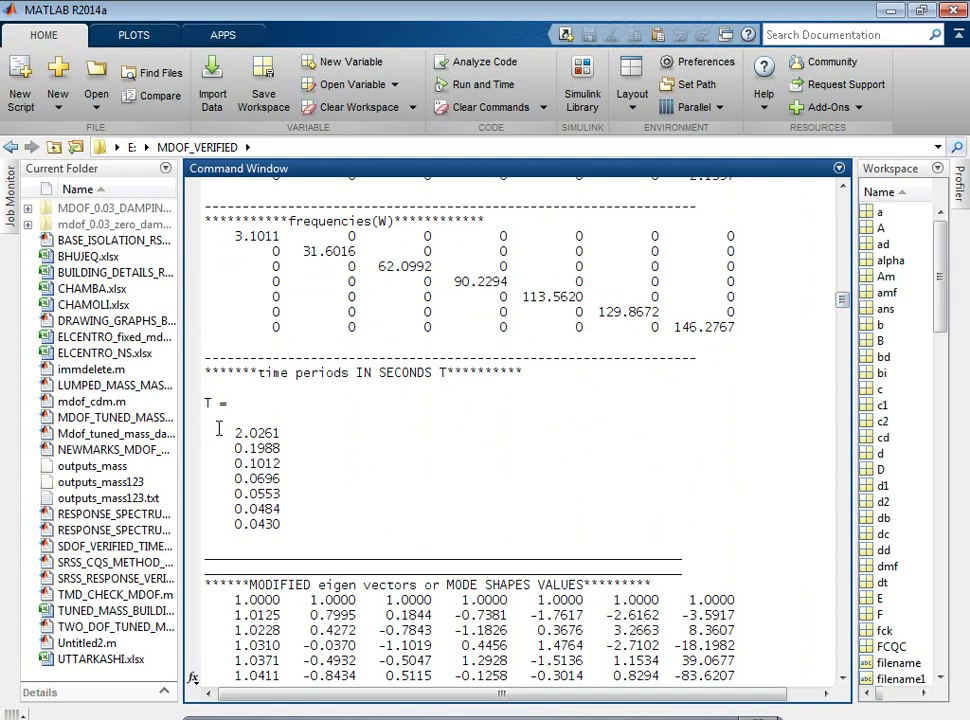
drag(219, 427, 294, 513)
click(298, 531)
mouse_move(842, 300)
mouse_down()
mouse_move(850, 626)
mouse_move(855, 517)
mouse_move(843, 569)
mouse_up()
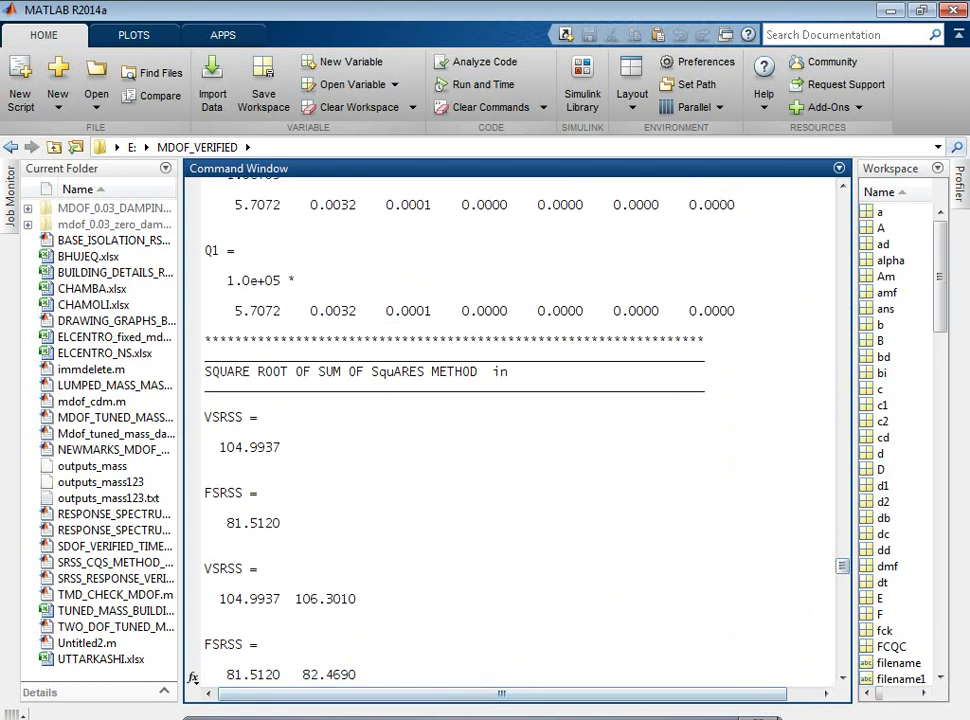
drag(490, 692, 490, 592)
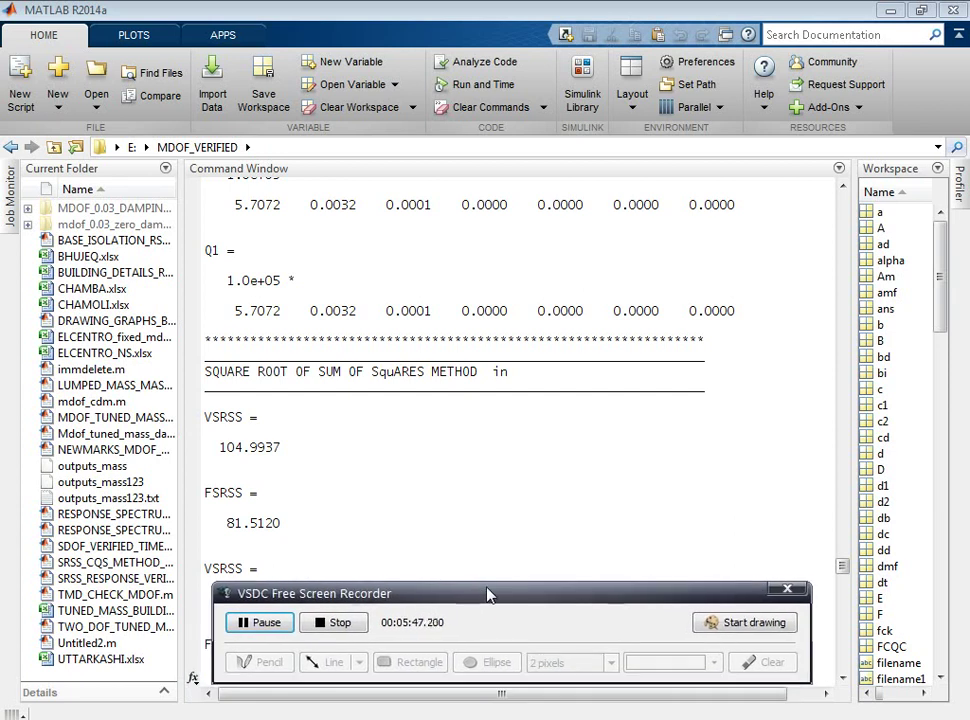